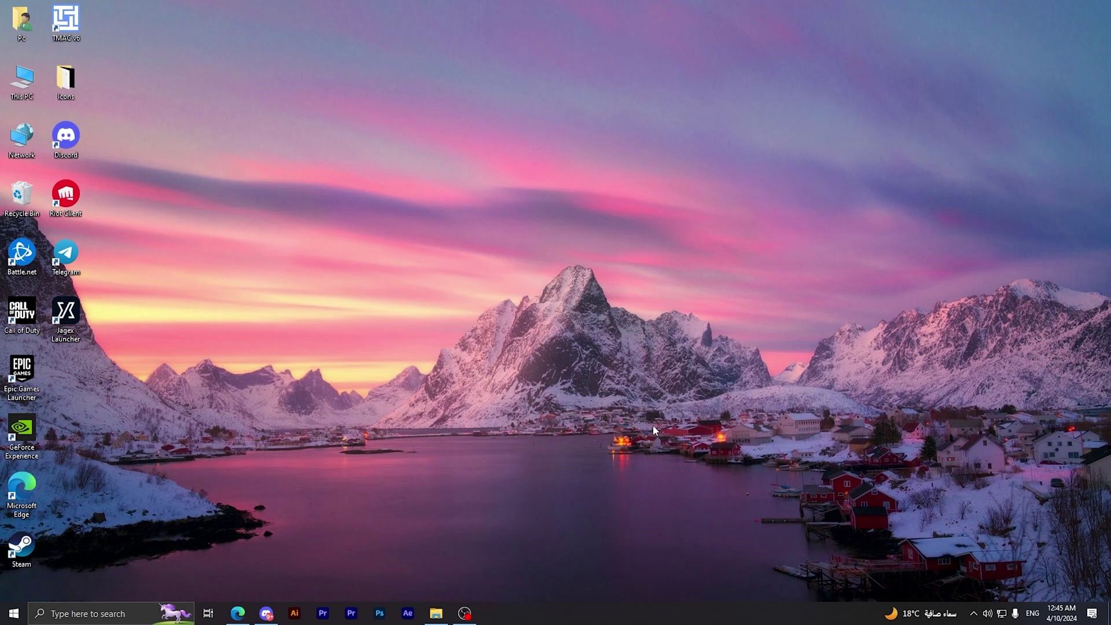
Open the Windows Prefetch folder by running "prefetch" from the Run dialog, and grant permanent access to it.
{"action": "left_click", "coordinate": [88, 618]}
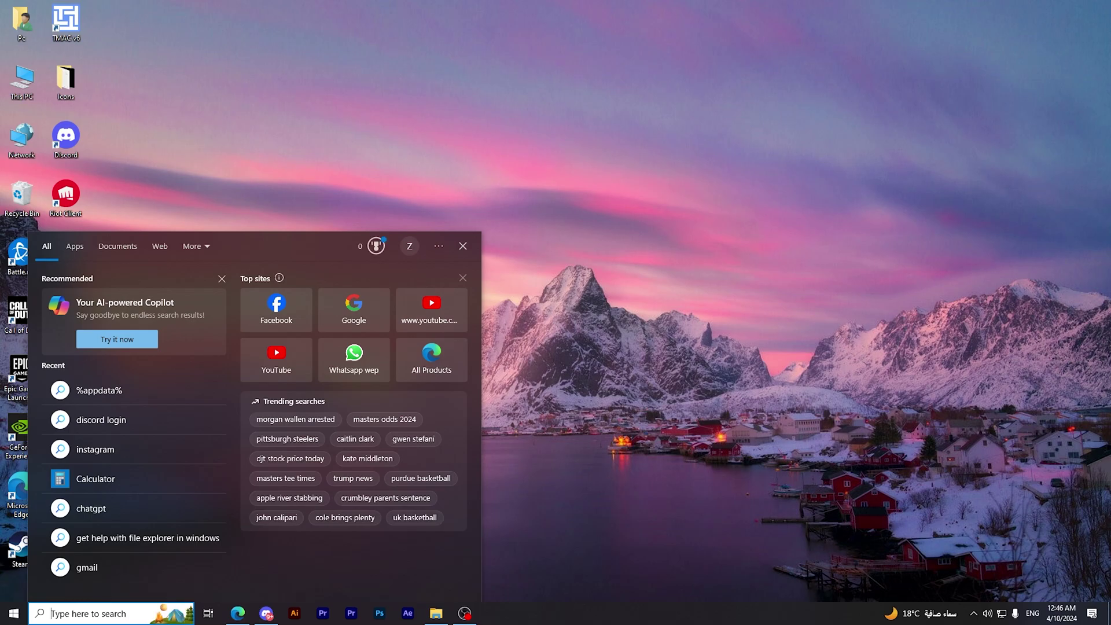
{"action": "type", "text": "rund"}
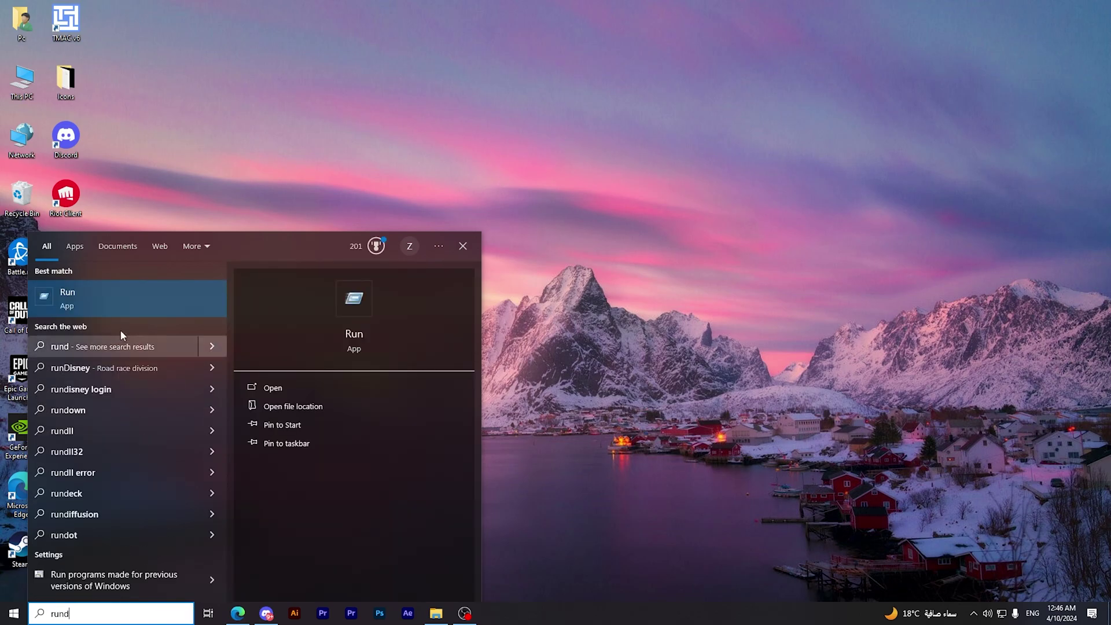
{"action": "key", "text": "Return"}
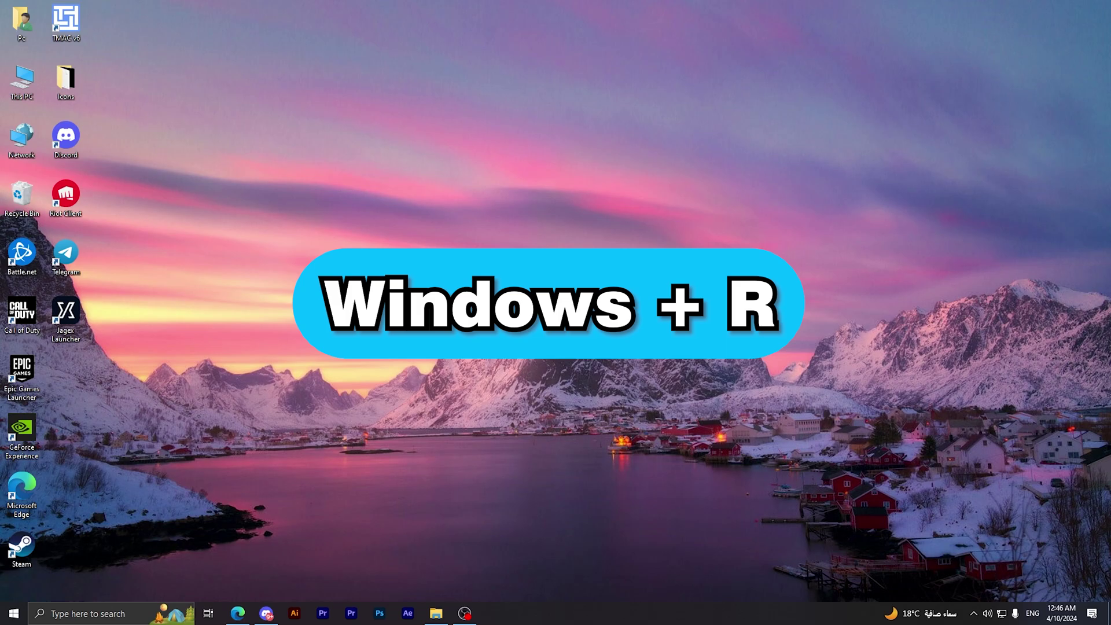
{"action": "key", "text": "super+r"}
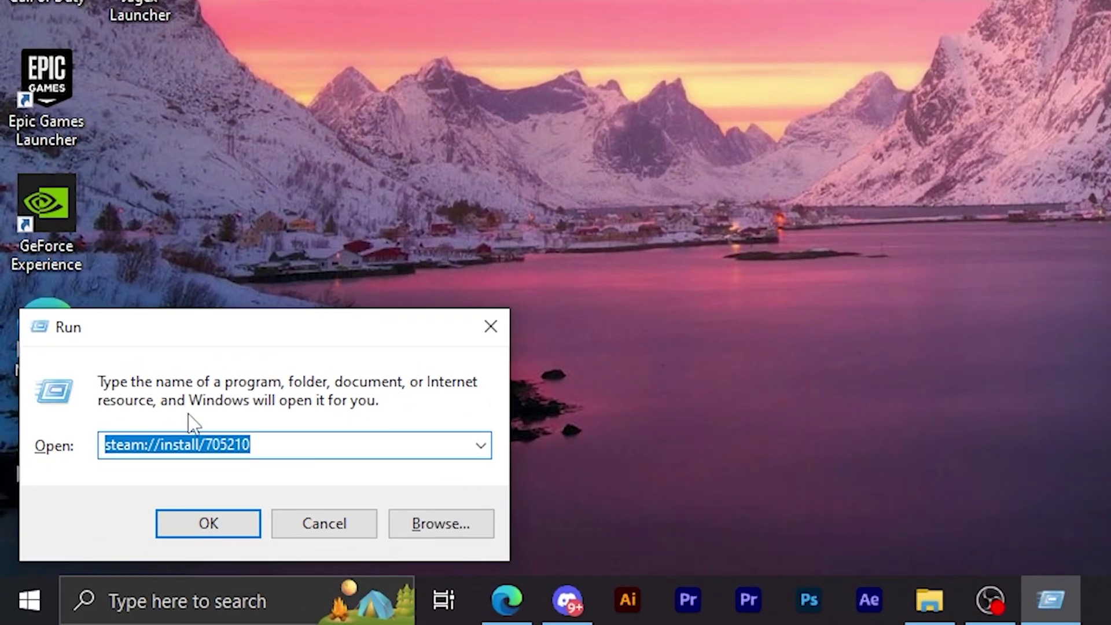
{"action": "key", "text": "BackSpace"}
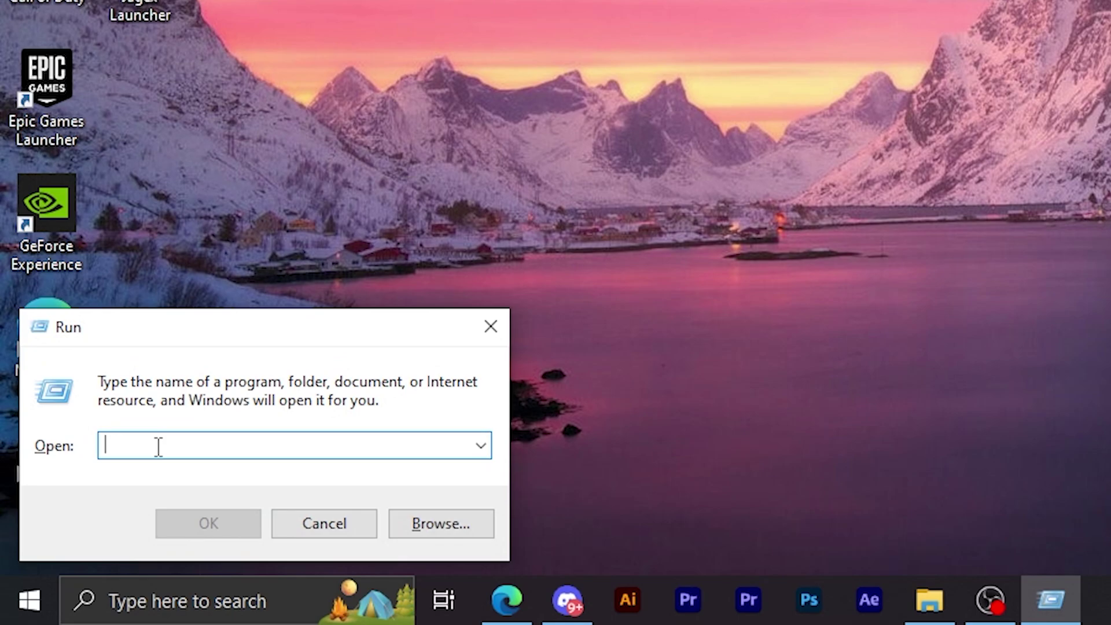
{"action": "type", "text": "prefetch"}
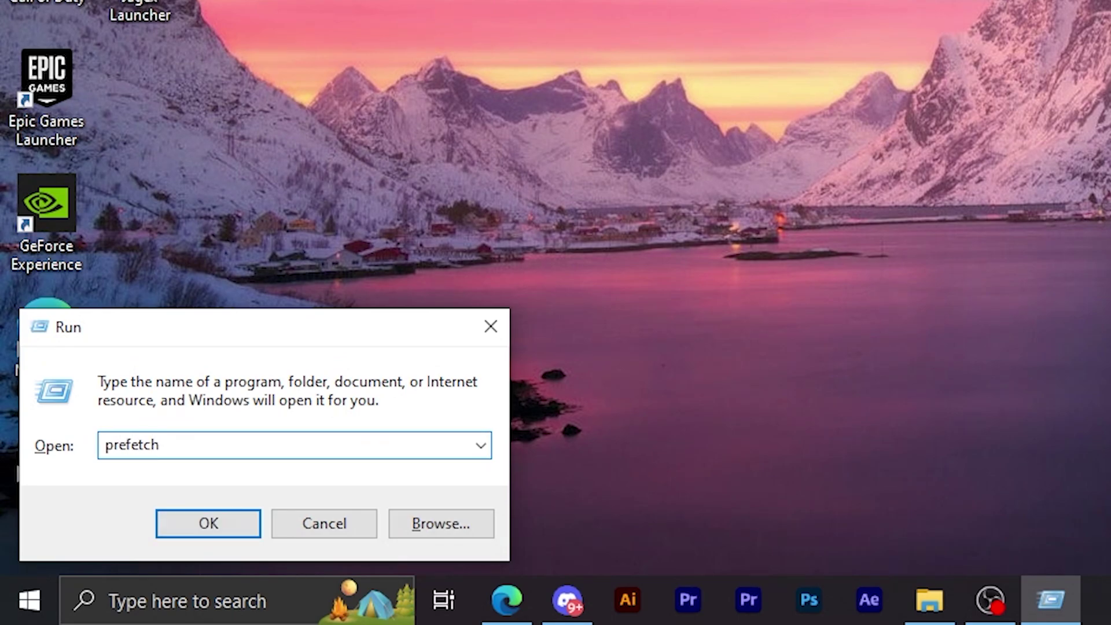
{"action": "key", "text": "Return"}
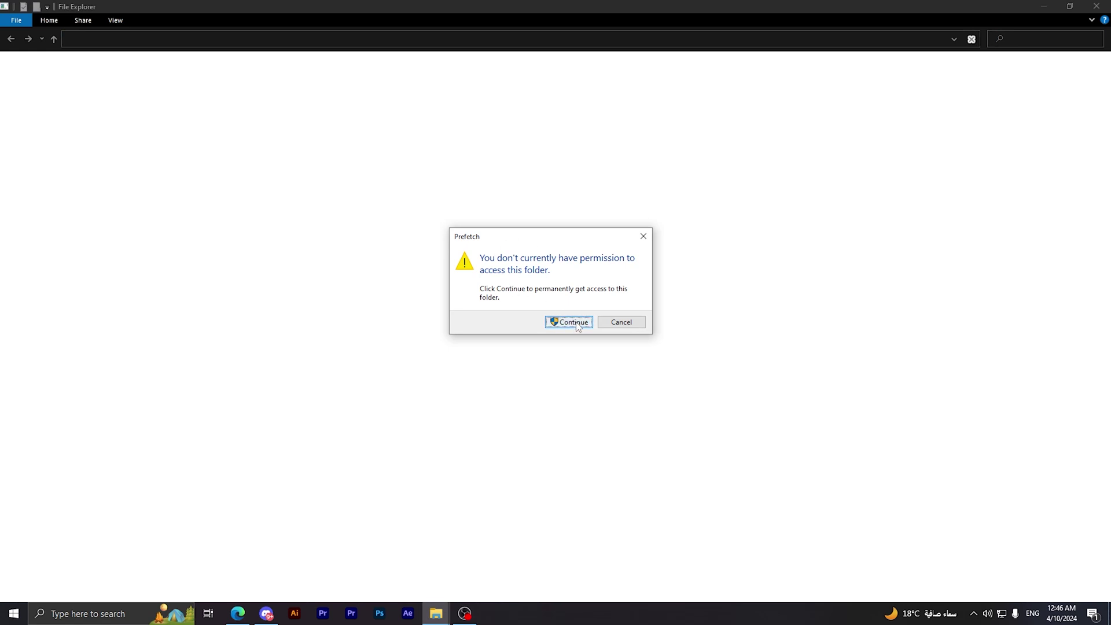
{"action": "left_click", "coordinate": [575, 322]}
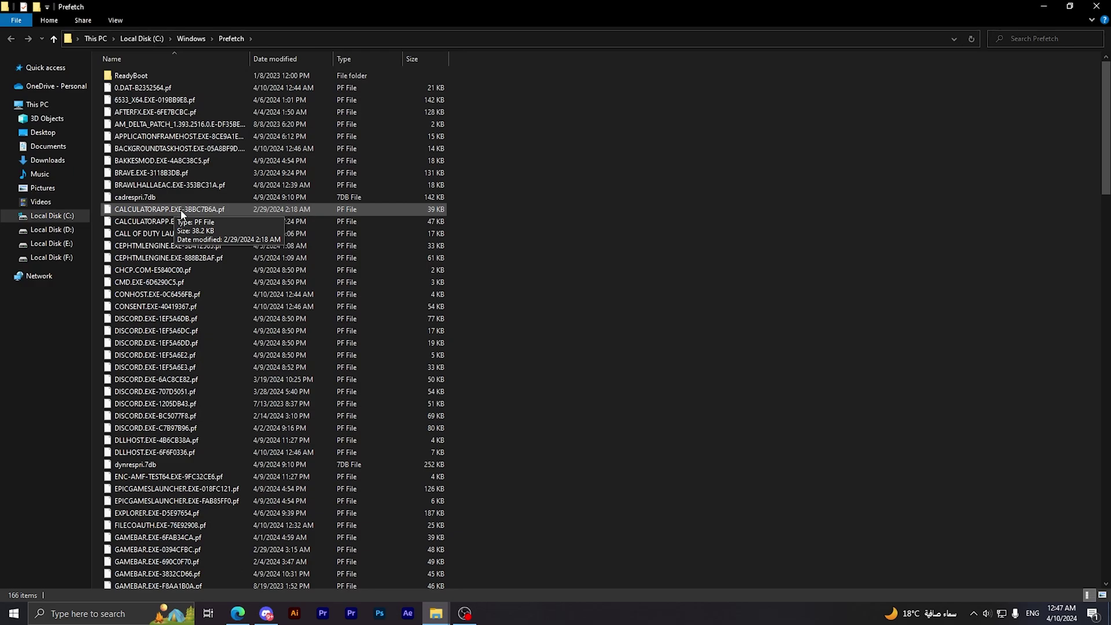
Select all items in the Prefetch folder and delete them permanently.
{"action": "scroll", "coordinate": [191, 249], "scroll_direction": "down", "scroll_amount": 3}
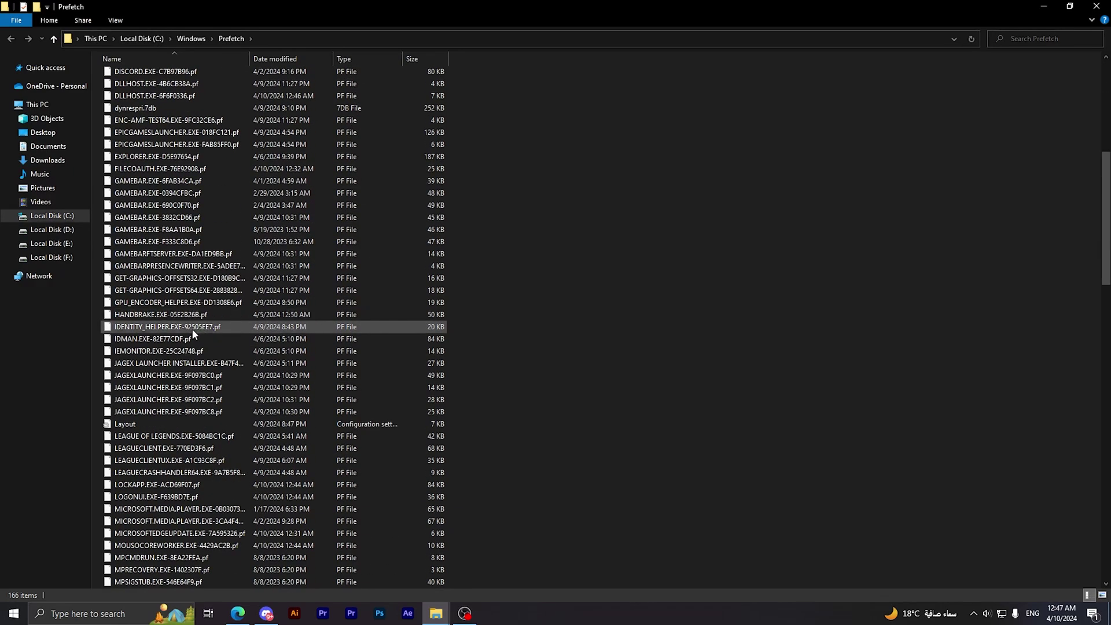
{"action": "scroll", "coordinate": [197, 253], "scroll_direction": "up", "scroll_amount": 3}
{"action": "left_click", "coordinate": [202, 124]}
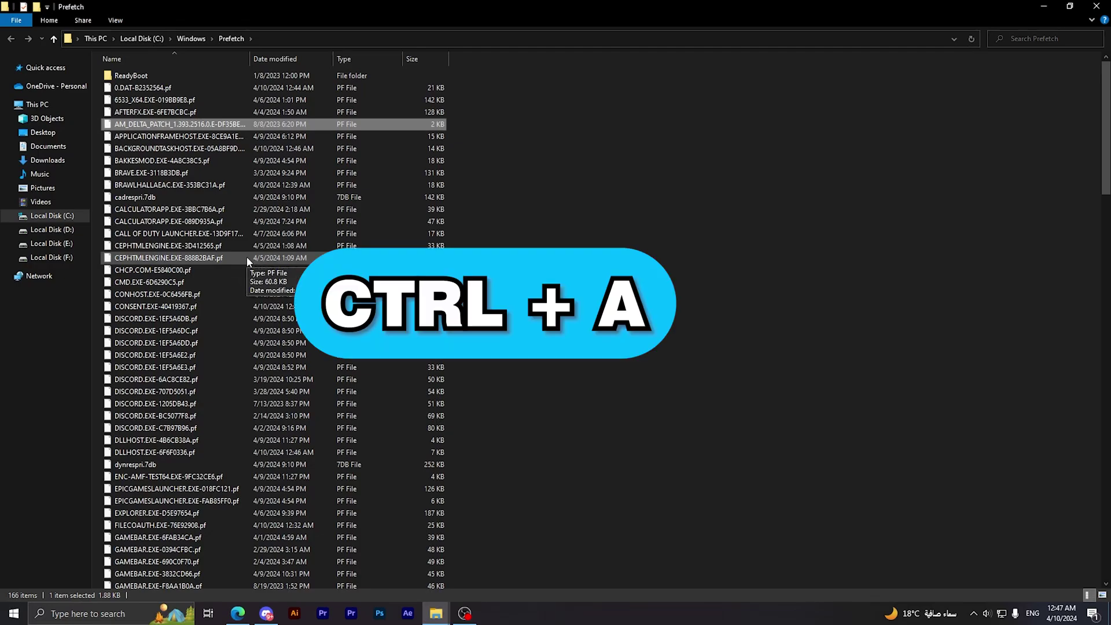
{"action": "key", "text": "ctrl+a"}
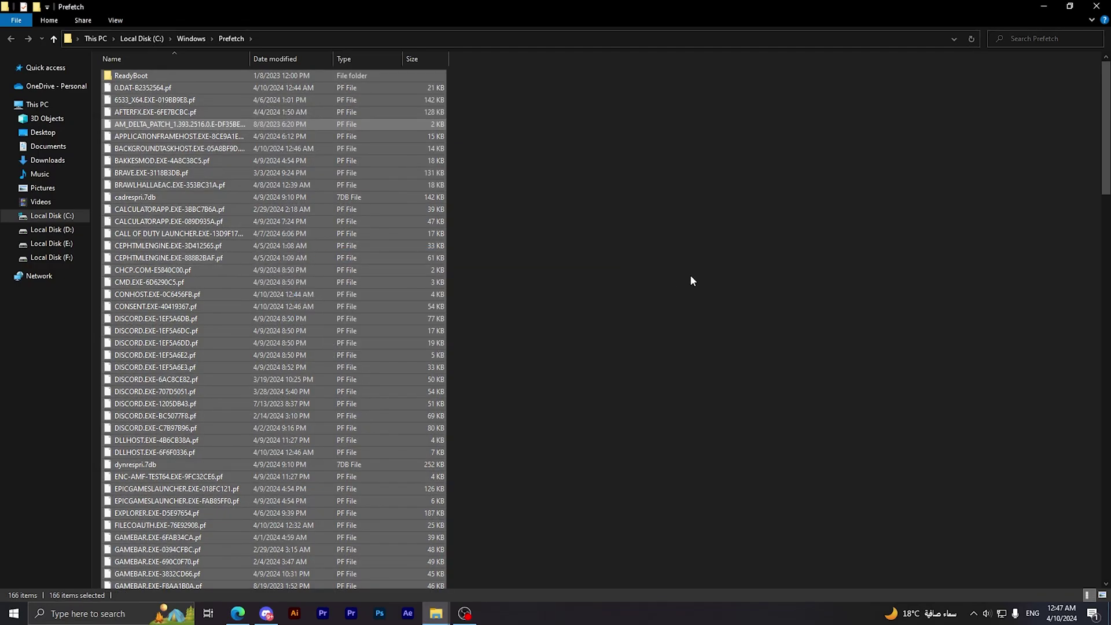
{"action": "key", "text": "shift+Delete"}
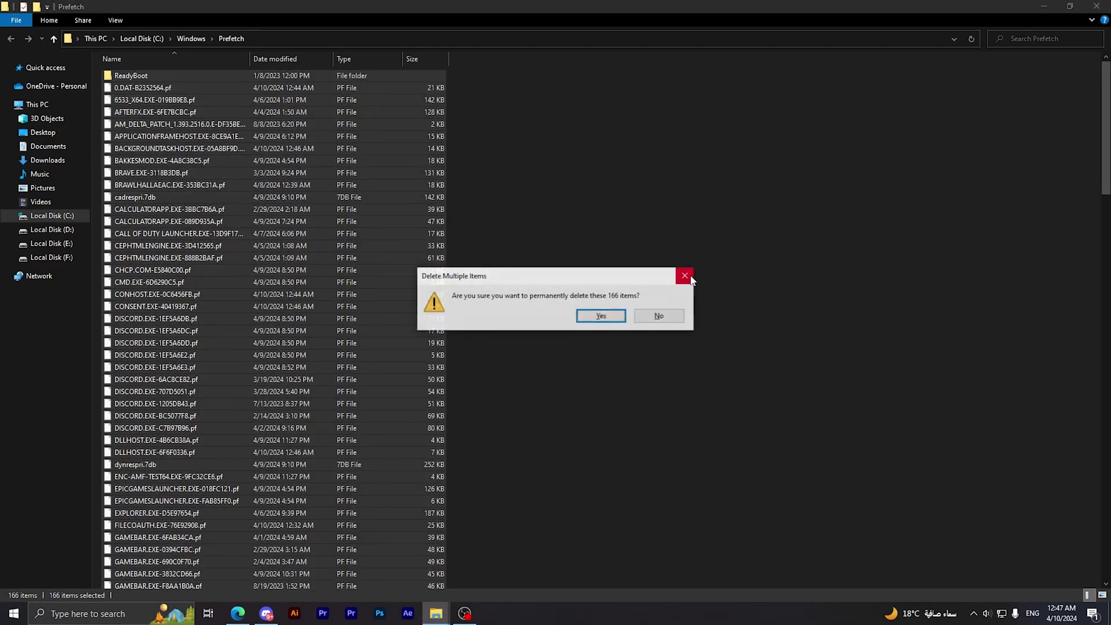
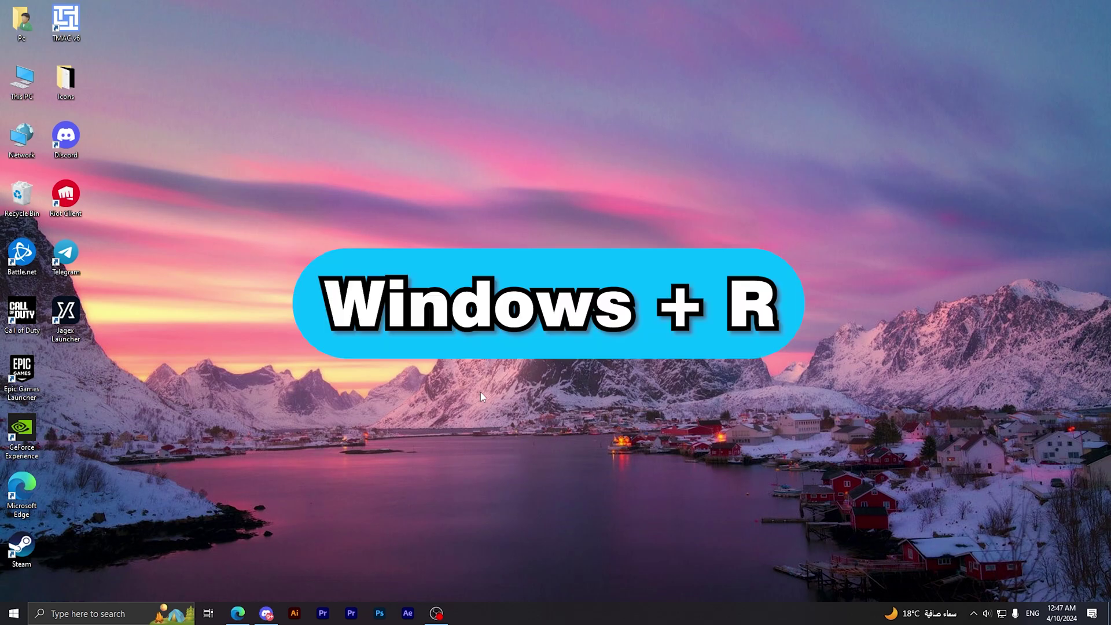
Open the Windows Temp folder by running "temp" from the Run dialog, and grant permanent access to it.
{"action": "key", "text": "super+r"}
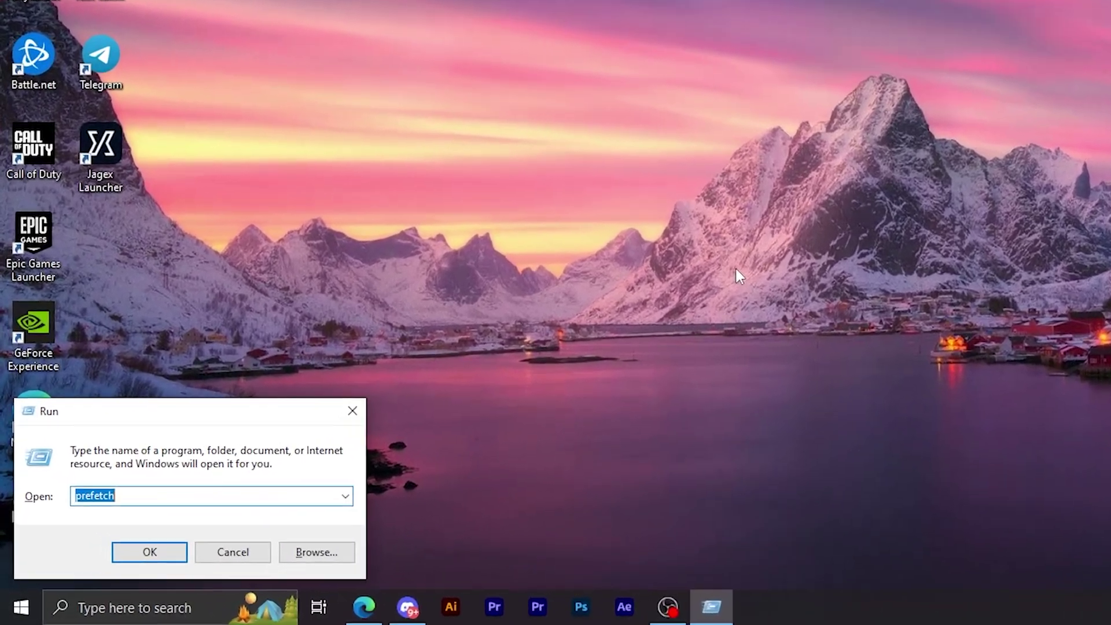
{"action": "key", "text": "BackSpace"}
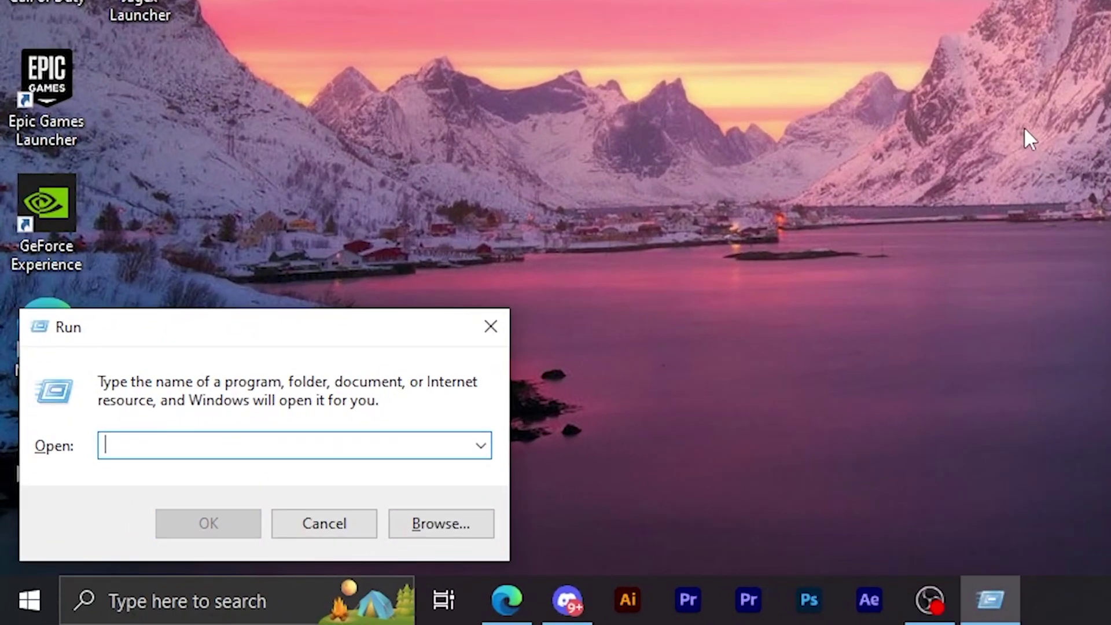
{"action": "type", "text": "temp"}
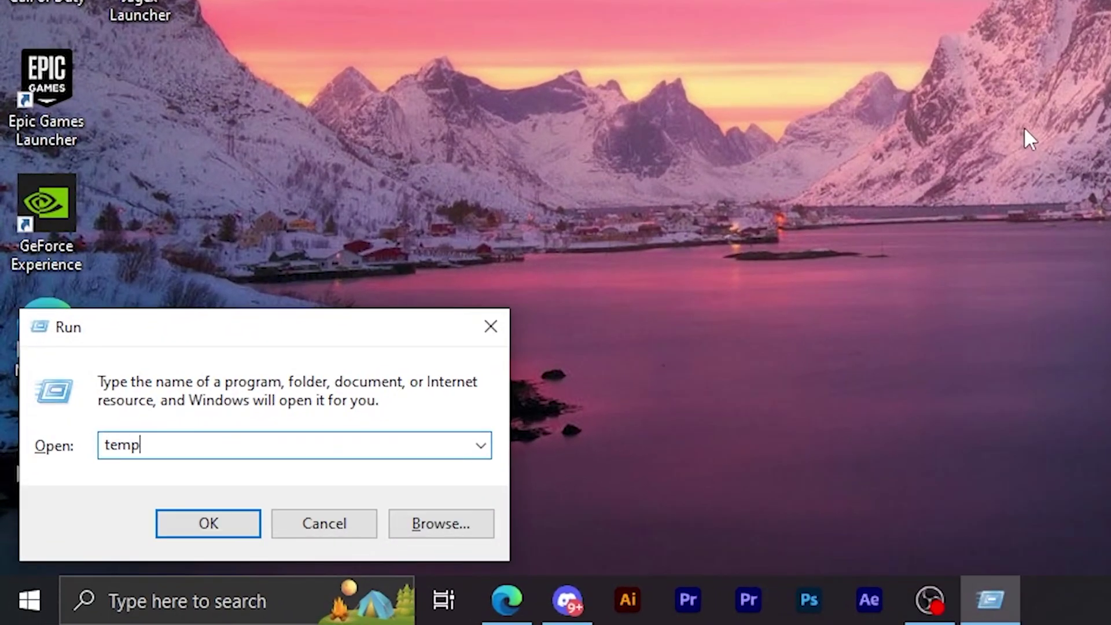
{"action": "left_click", "coordinate": [180, 522]}
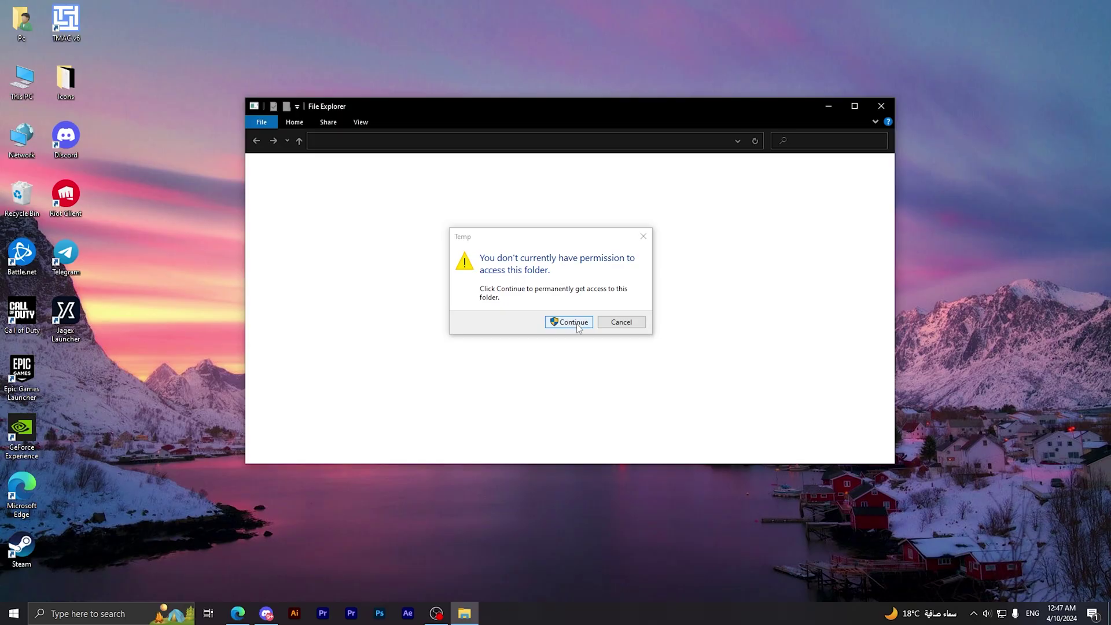
{"action": "left_click", "coordinate": [569, 322]}
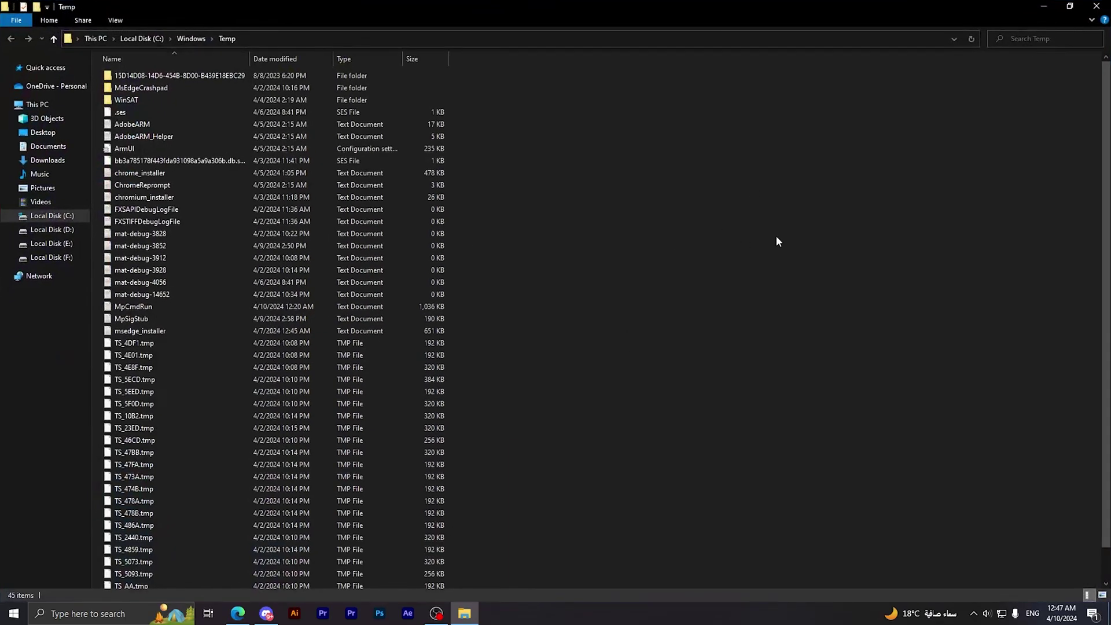
Select every file and folder in the Windows Temp folder and delete them permanently.
{"action": "scroll", "coordinate": [181, 347], "scroll_direction": "down", "scroll_amount": 1}
{"action": "scroll", "coordinate": [160, 339], "scroll_direction": "up", "scroll_amount": 1}
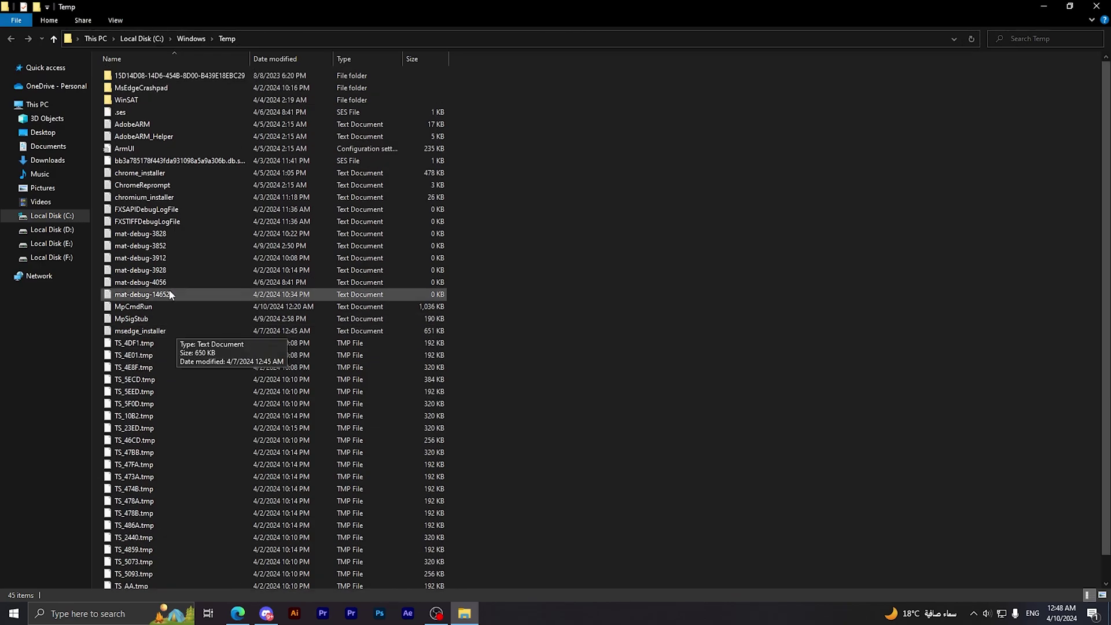
{"action": "left_click", "coordinate": [216, 380]}
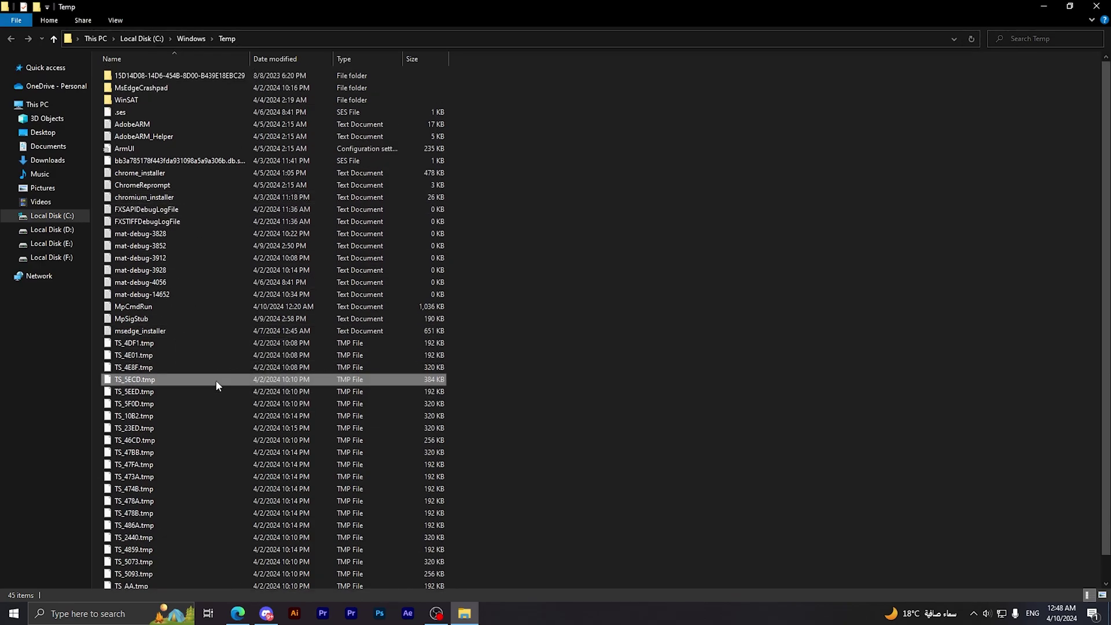
{"action": "left_click", "coordinate": [295, 383]}
{"action": "left_click", "coordinate": [296, 382]}
{"action": "key", "text": "ctrl+a"}
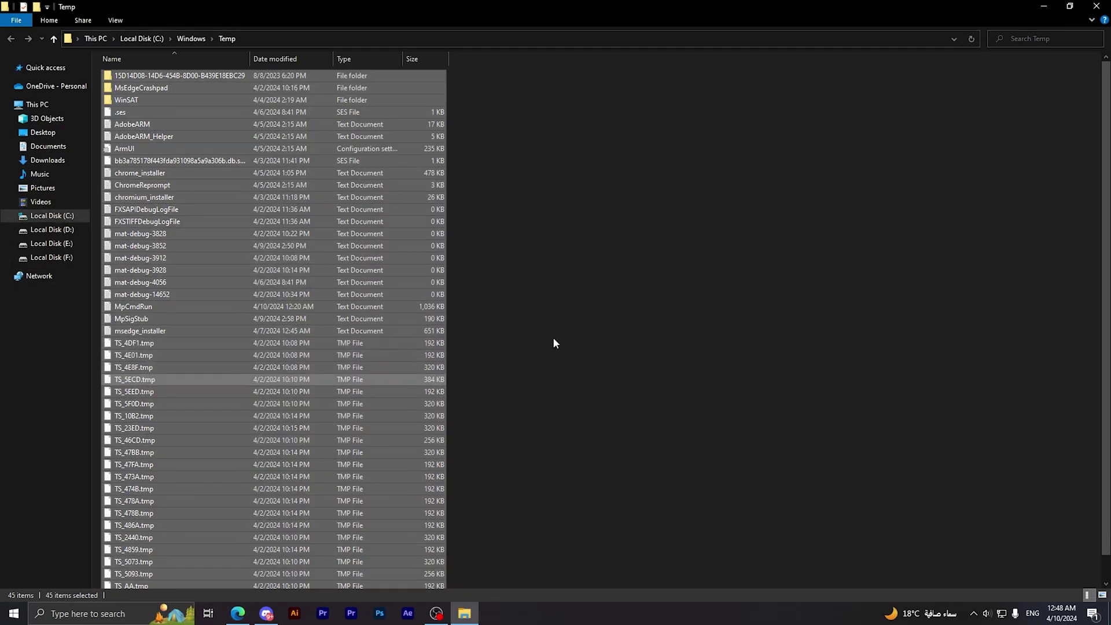
{"action": "key", "text": "shift+Delete"}
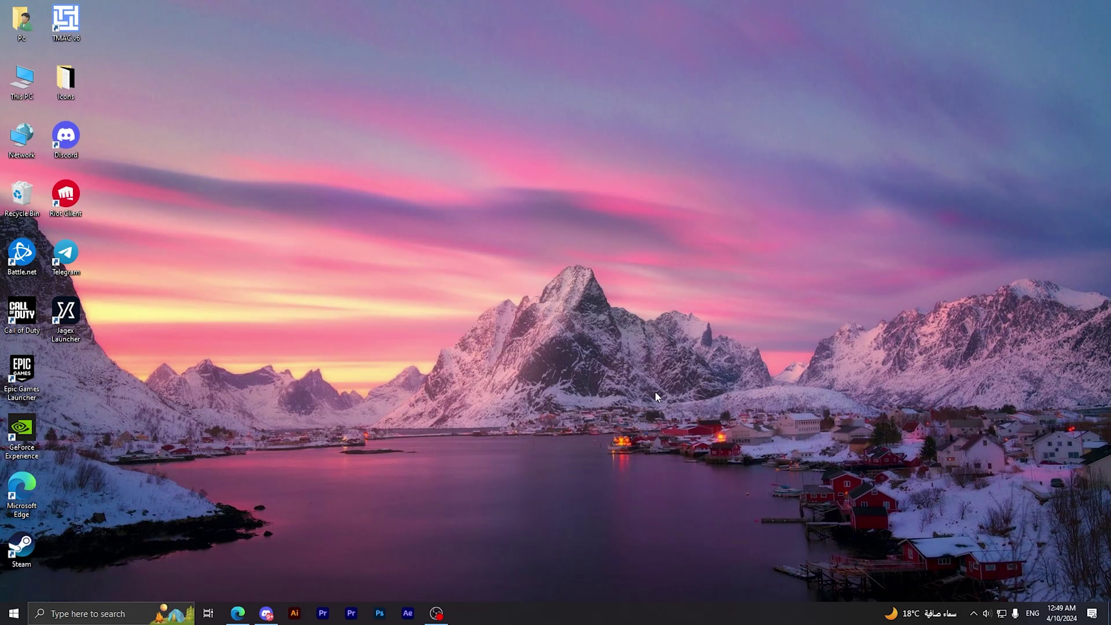
Open the user's AppData Local Temp folder by running "%temp%" from the Run dialog.
{"action": "key", "text": "super+r"}
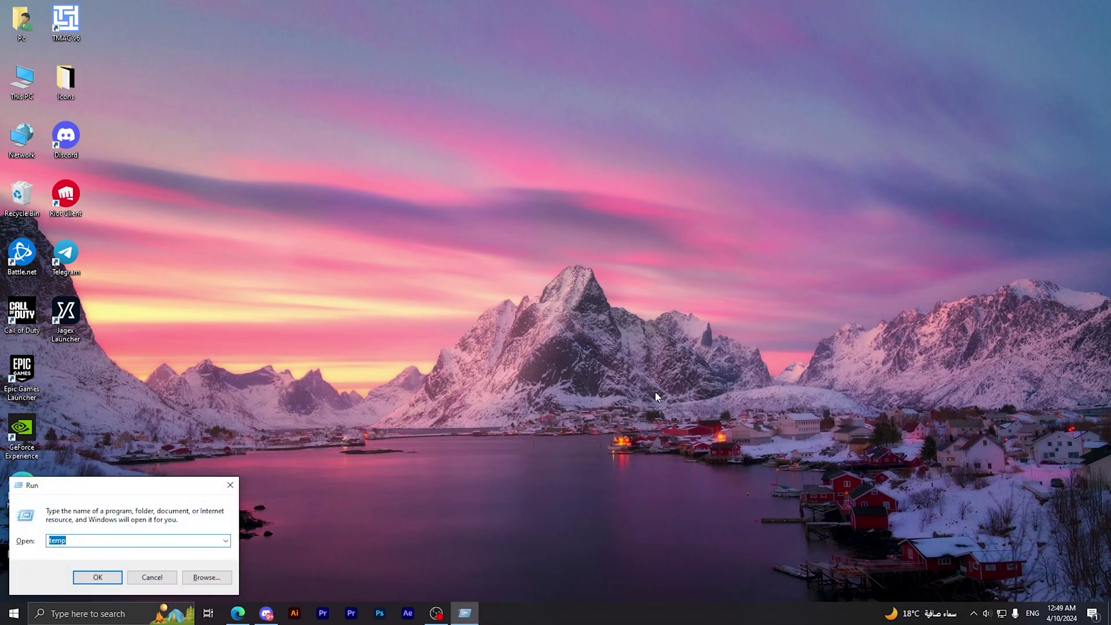
{"action": "key", "text": "BackSpace"}
{"action": "type", "text": "%"}
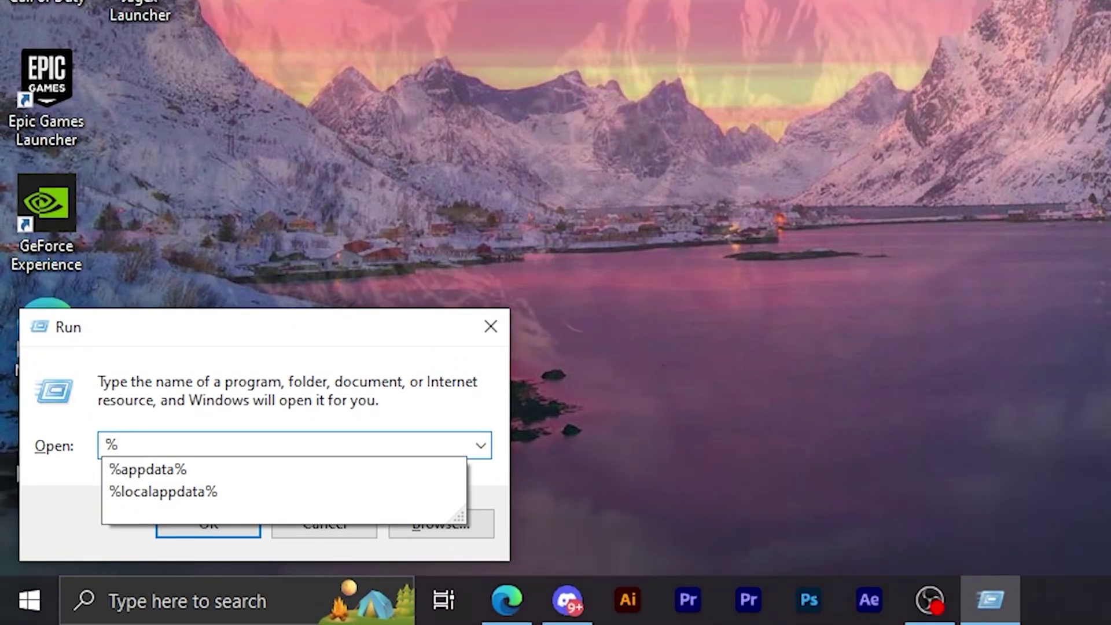
{"action": "type", "text": "temp%"}
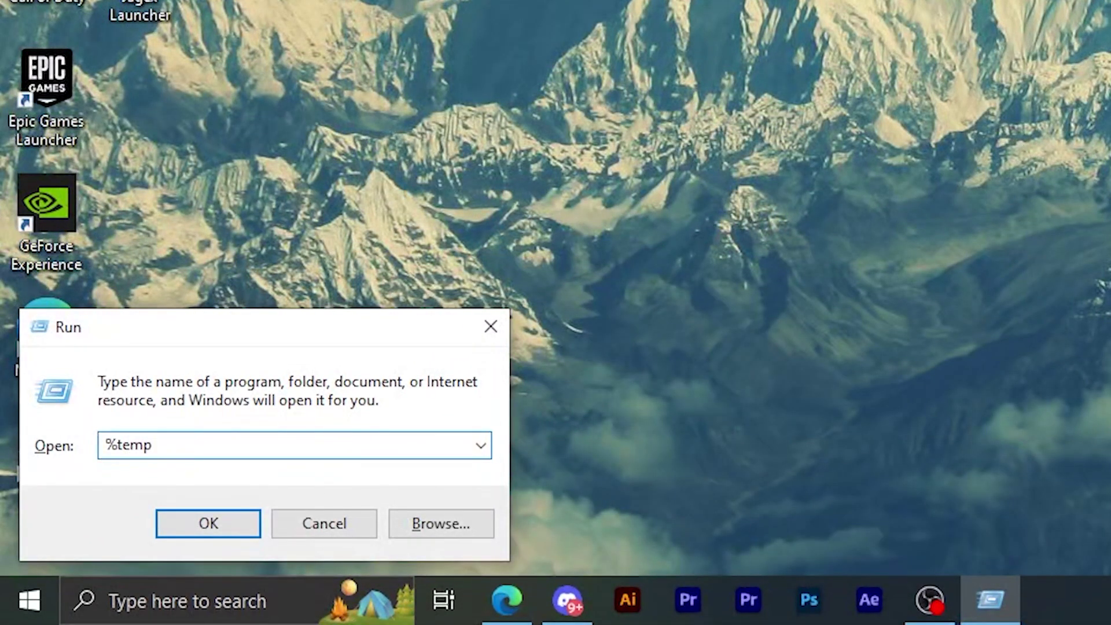
{"action": "key", "text": "Return"}
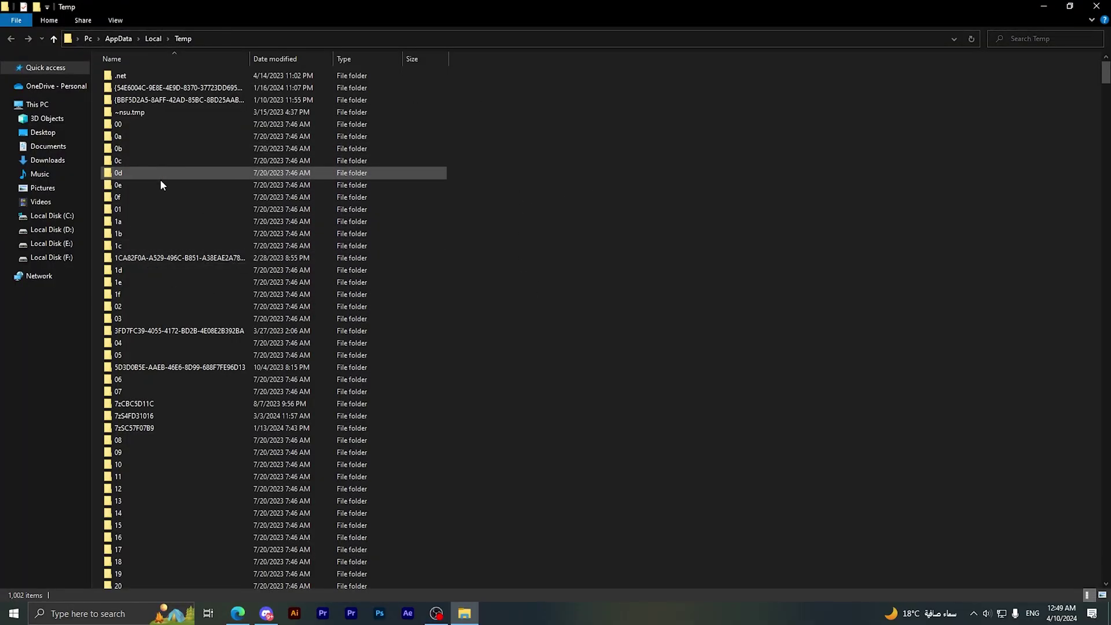
Permanently delete all contents of the AppData Local Temp folder, confirming the deletion.
{"action": "left_click", "coordinate": [198, 213]}
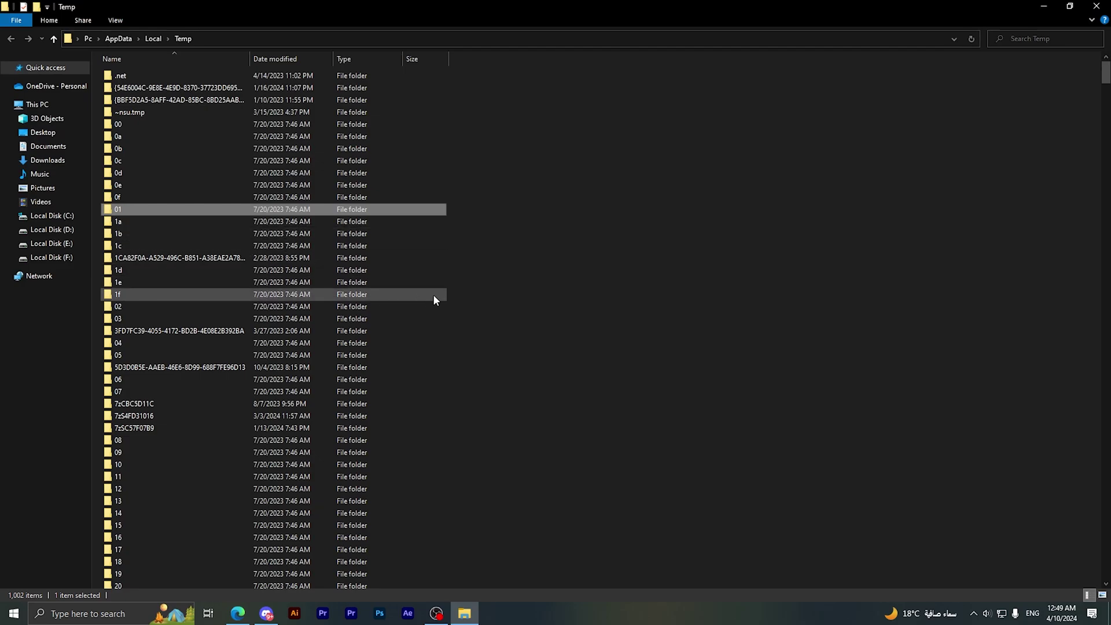
{"action": "key", "text": "ctrl+a"}
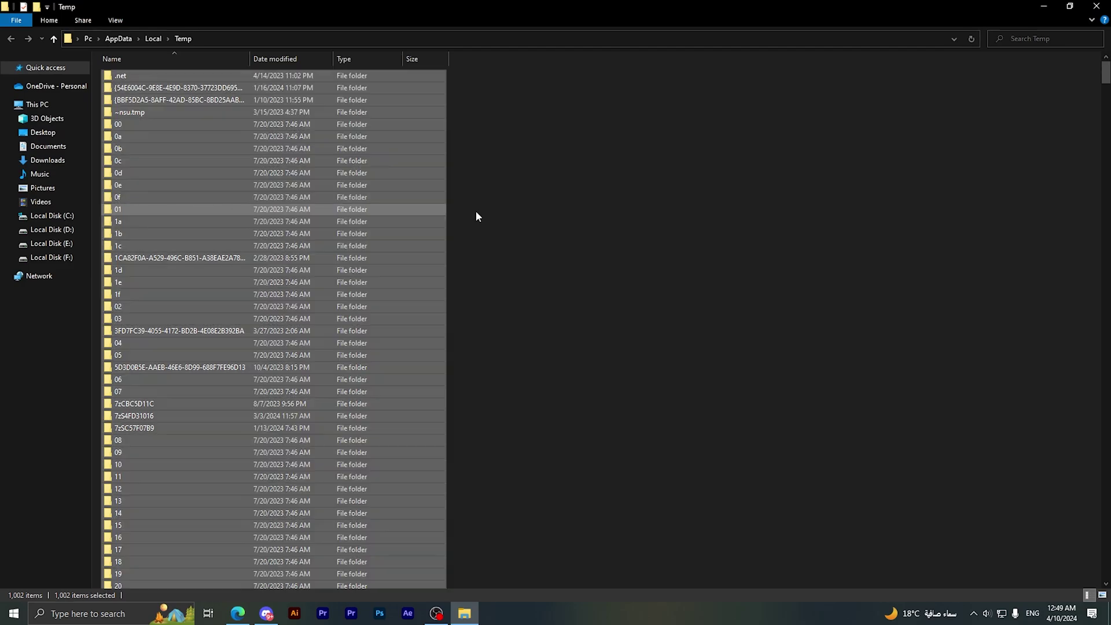
{"action": "key", "text": "shift+Delete"}
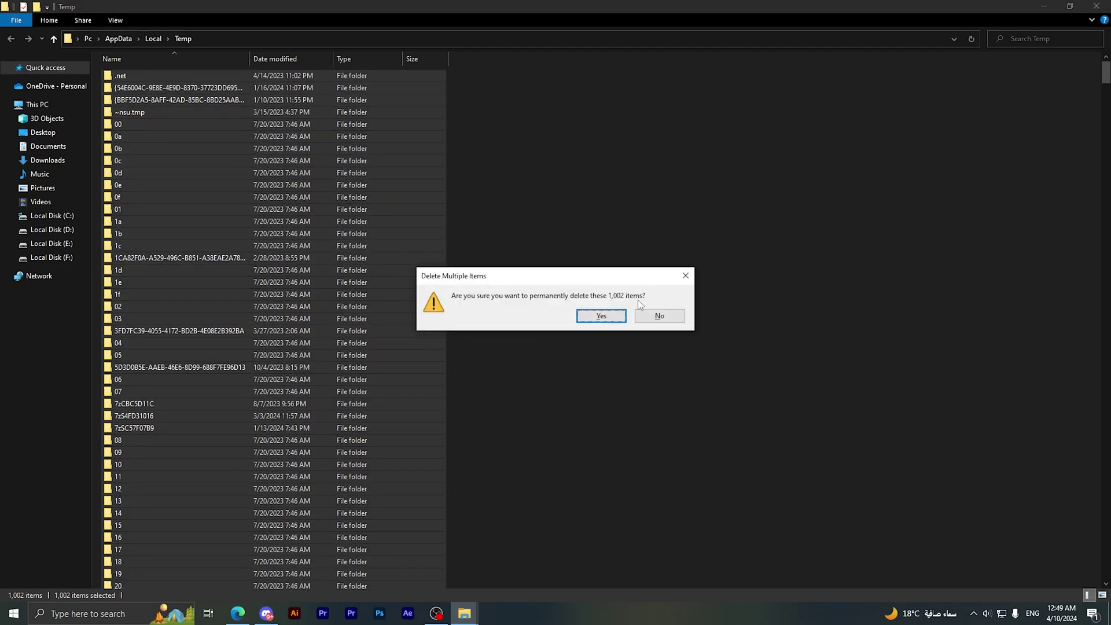
{"action": "left_click", "coordinate": [610, 318]}
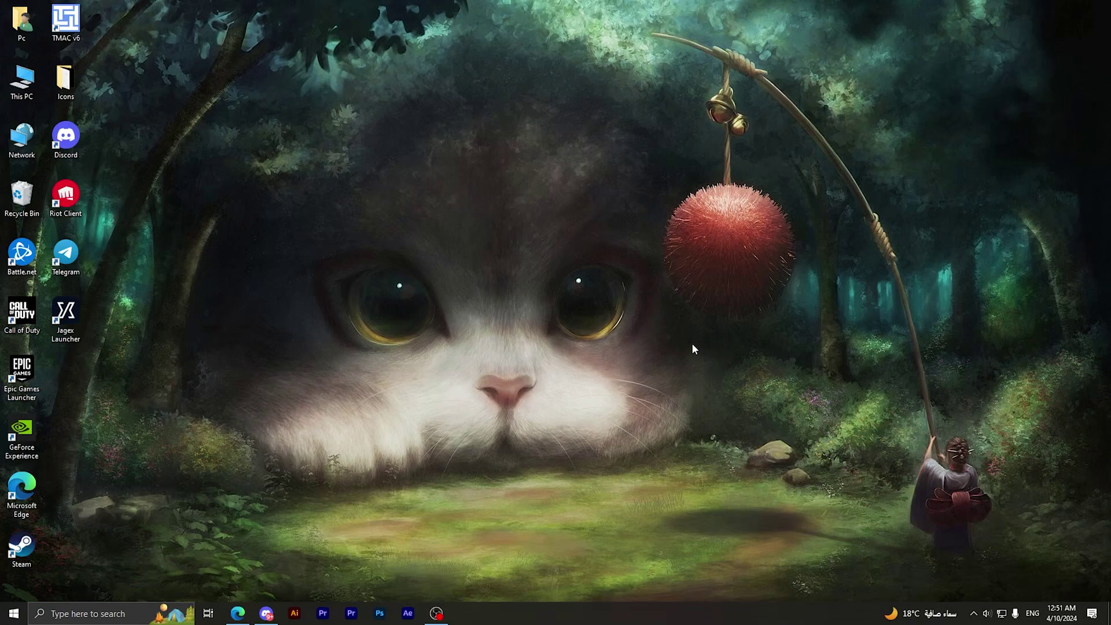
Launch Disk Cleanup by running "cleanmgr" from the Run dialog.
{"action": "key", "text": "super+r"}
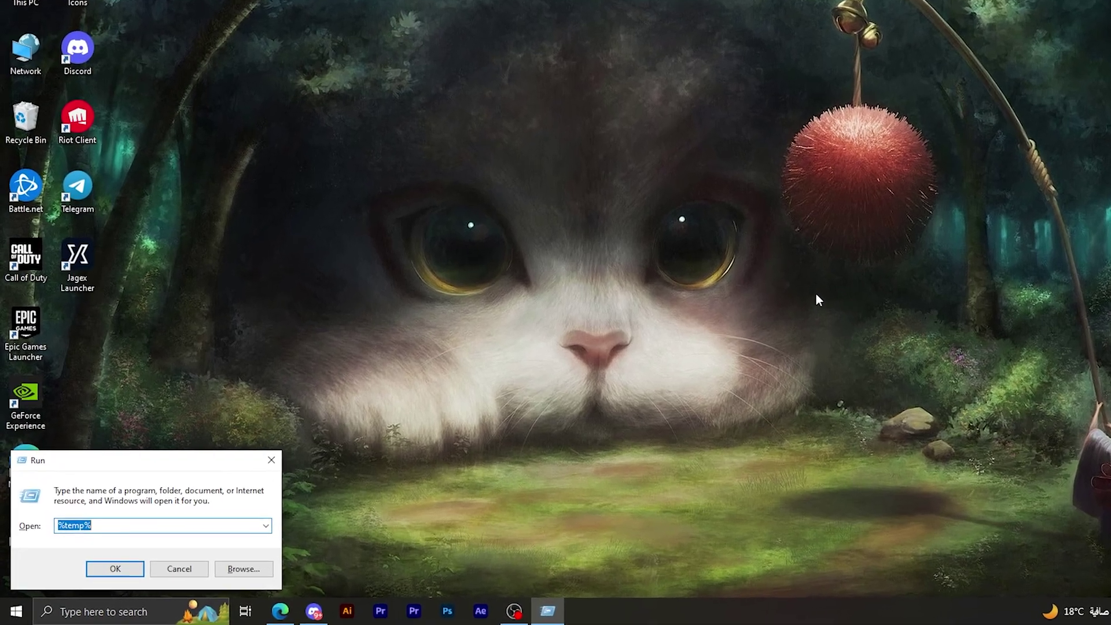
{"action": "type", "text": "clean"}
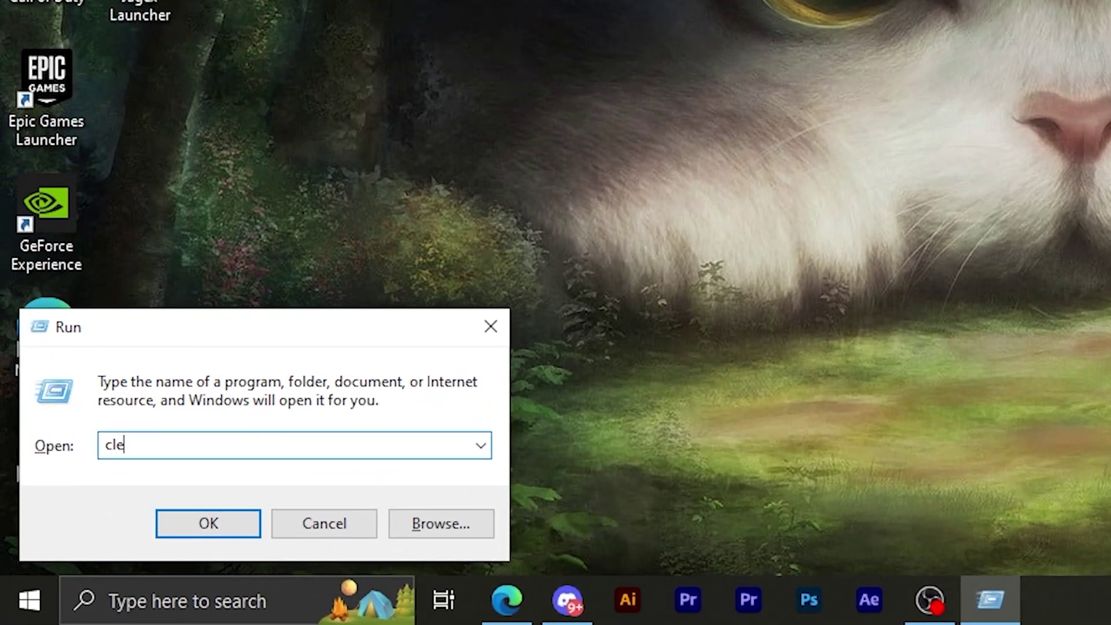
{"action": "type", "text": "mgr"}
{"action": "key", "text": "Return"}
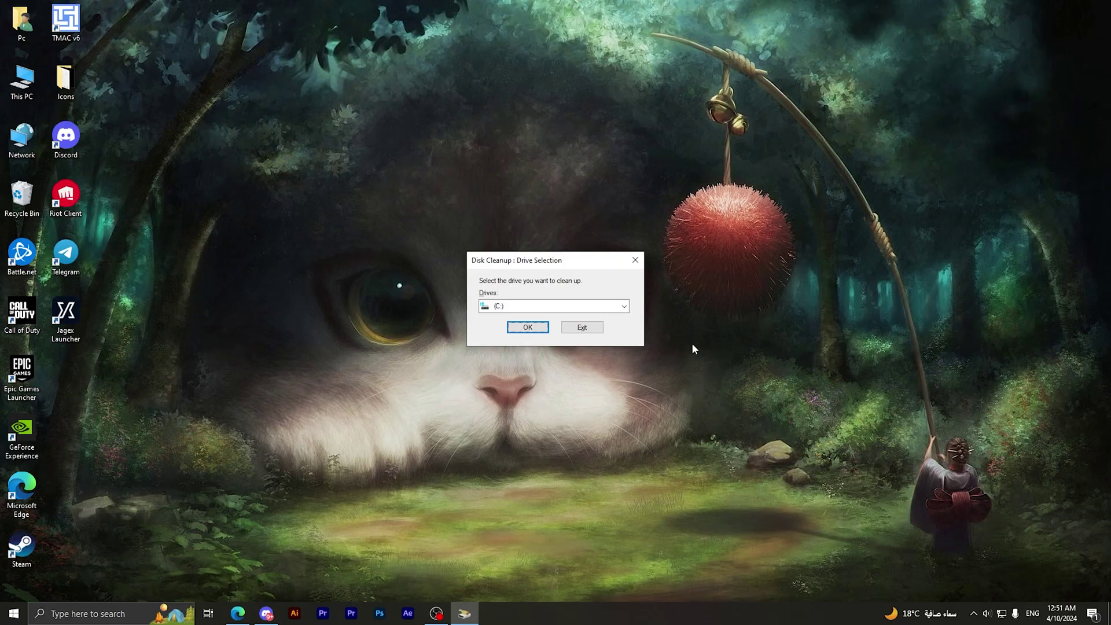
Choose drive C: as the drive to clean up and start the Disk Cleanup scan.
{"action": "left_click", "coordinate": [579, 307]}
{"action": "left_click", "coordinate": [581, 313]}
{"action": "left_click", "coordinate": [573, 314]}
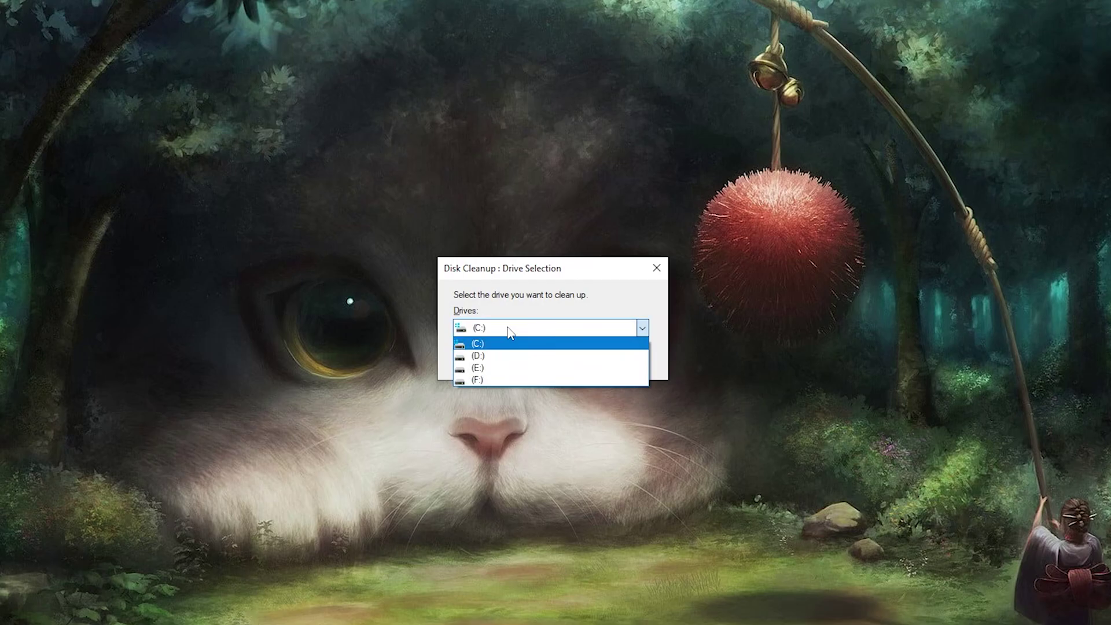
{"action": "left_click", "coordinate": [520, 313]}
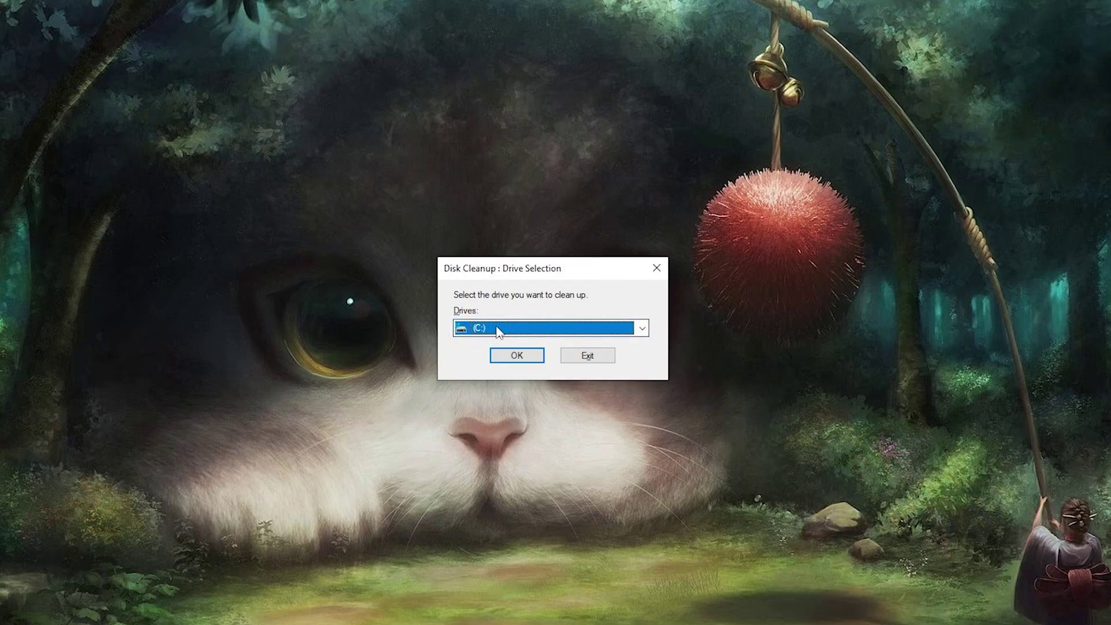
{"action": "left_click", "coordinate": [505, 330]}
{"action": "left_click", "coordinate": [507, 343]}
{"action": "left_click", "coordinate": [511, 354]}
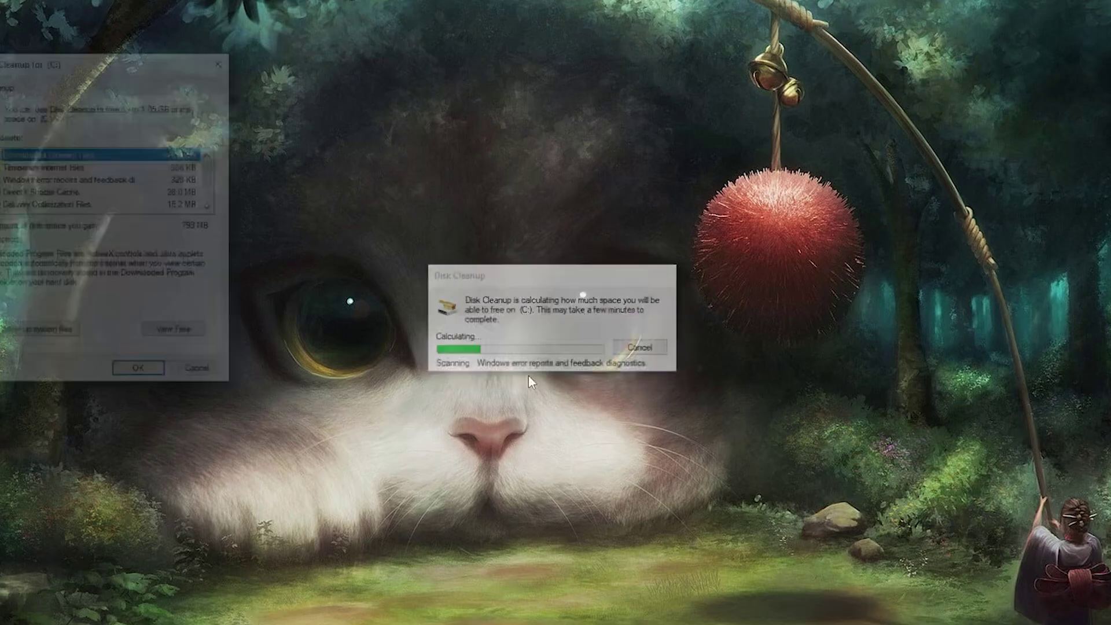
Include Windows error reports, DirectX Shader Cache, Delivery Optimization Files, Recycle Bin and Temporary files in the files to delete from drive C:.
{"action": "left_click_drag", "start_coordinate": [119, 67], "coordinate": [604, 106]}
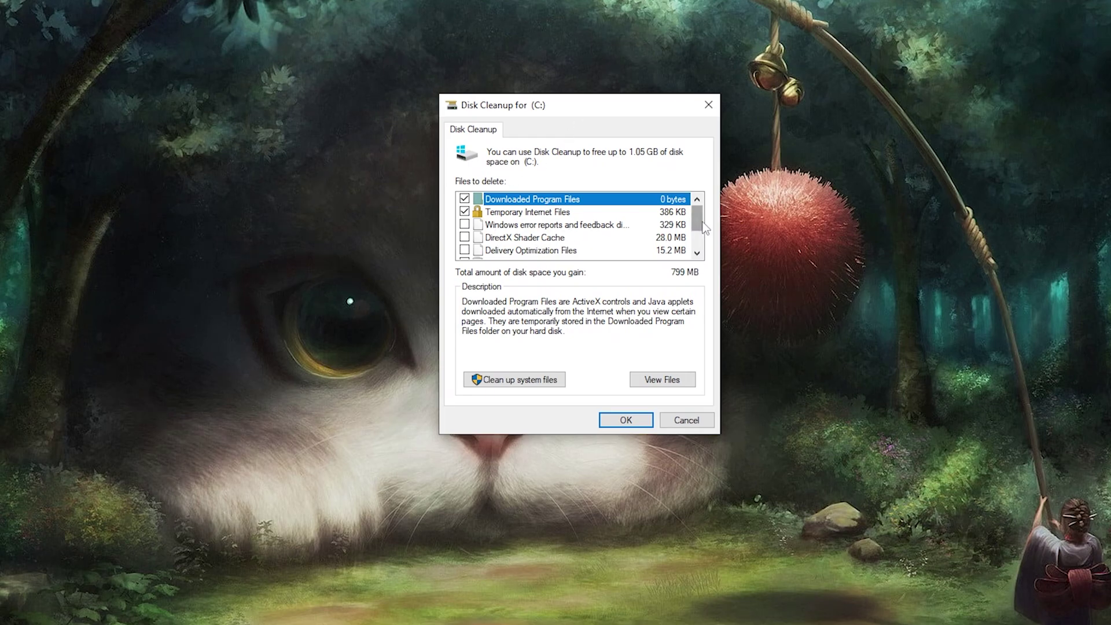
{"action": "scroll", "coordinate": [699, 246], "scroll_direction": "down", "scroll_amount": 1}
{"action": "mouse_move", "coordinate": [700, 246]}
{"action": "left_mouse_down"}
{"action": "mouse_move", "coordinate": [700, 229]}
{"action": "mouse_move", "coordinate": [700, 239]}
{"action": "left_mouse_up"}
{"action": "left_click", "coordinate": [464, 224]}
{"action": "left_click", "coordinate": [464, 237]}
{"action": "left_click", "coordinate": [464, 250]}
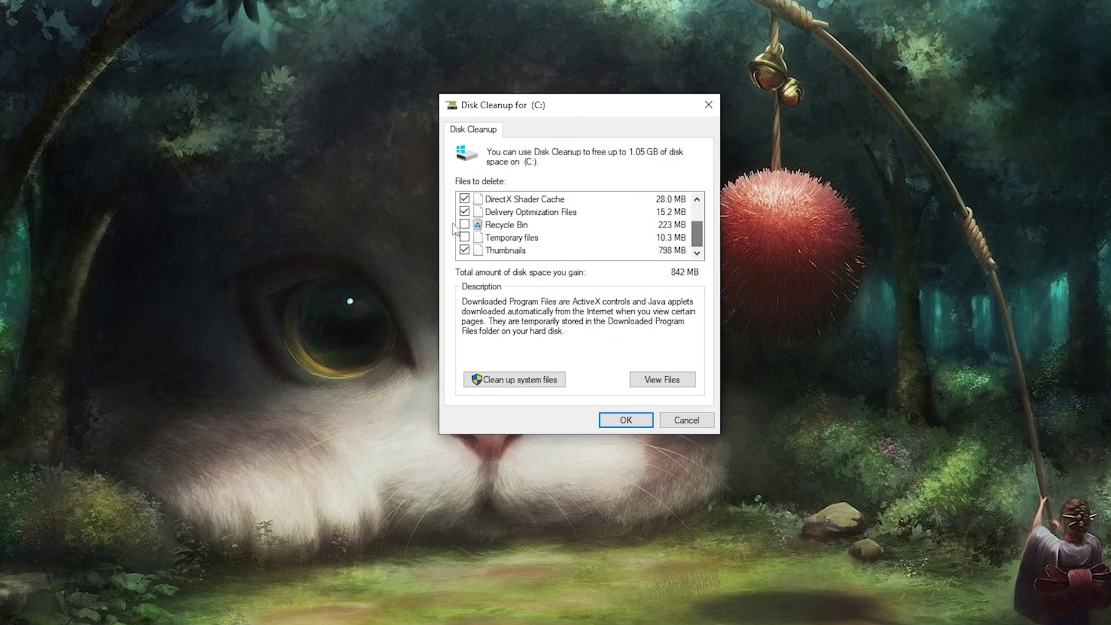
{"action": "left_click", "coordinate": [463, 224]}
{"action": "left_click", "coordinate": [464, 237]}
{"action": "scroll", "coordinate": [699, 240], "scroll_direction": "up", "scroll_amount": 1}
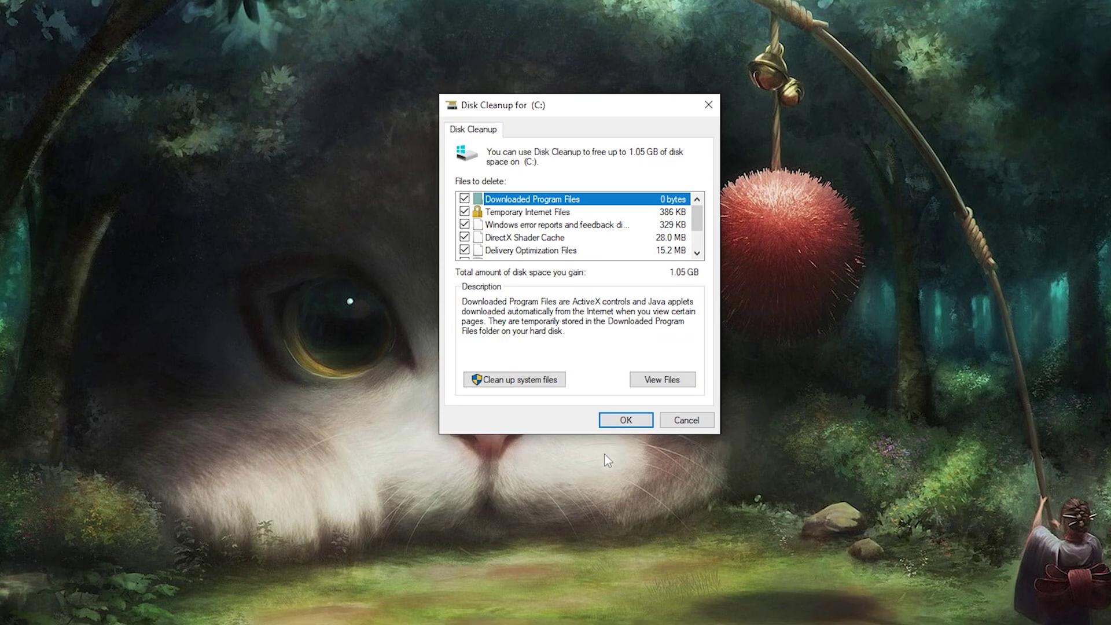